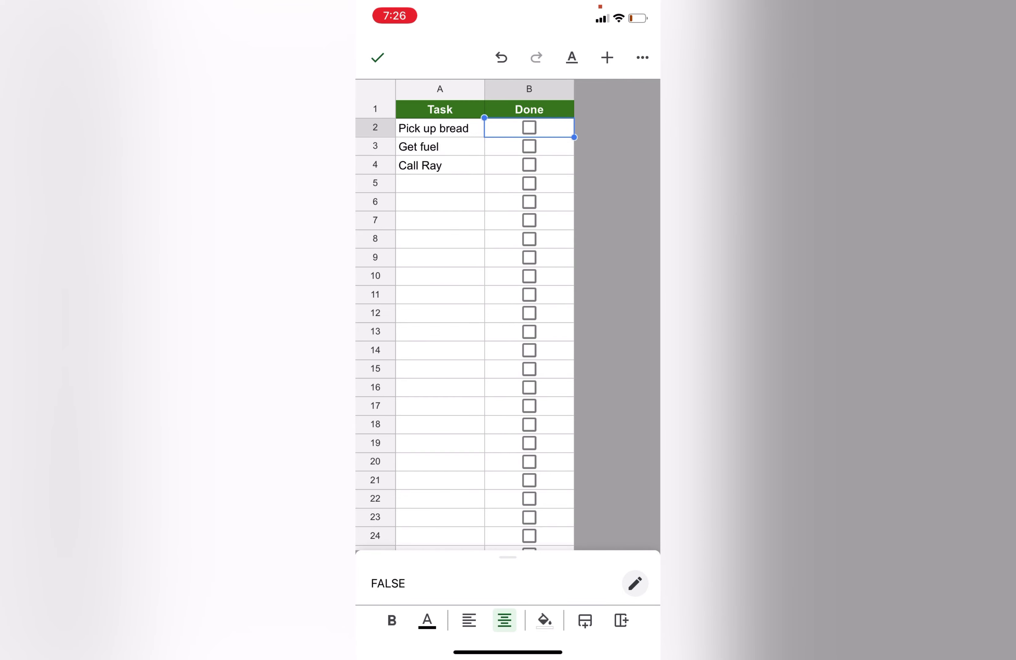
Tick the Done boxes for Pick up bread, Get fuel and Call Ray, then exit edit mode
click(529, 127)
click(529, 146)
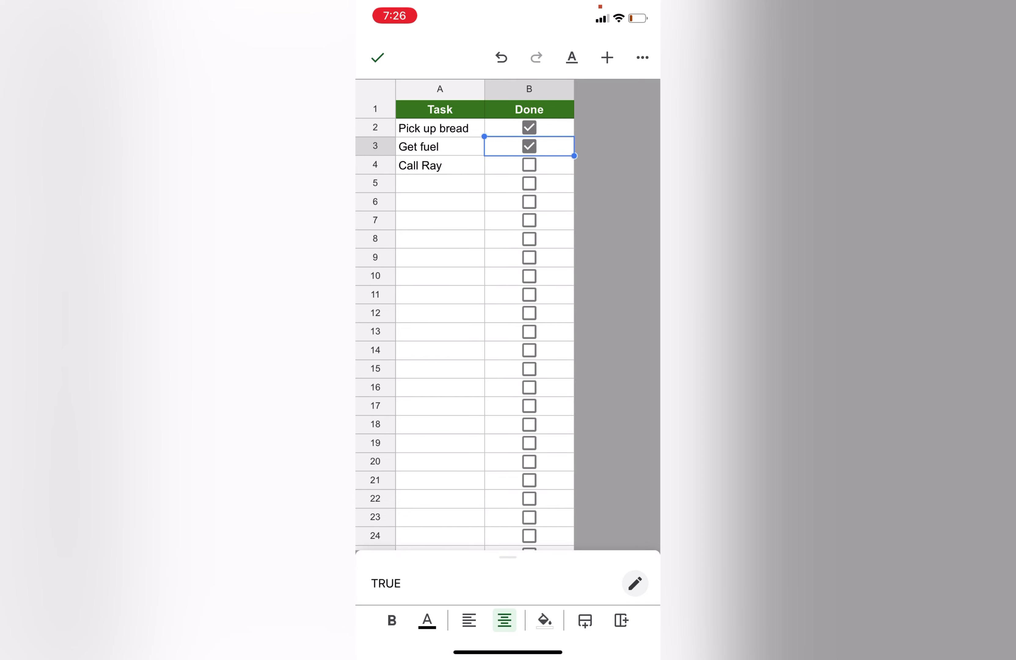
click(529, 165)
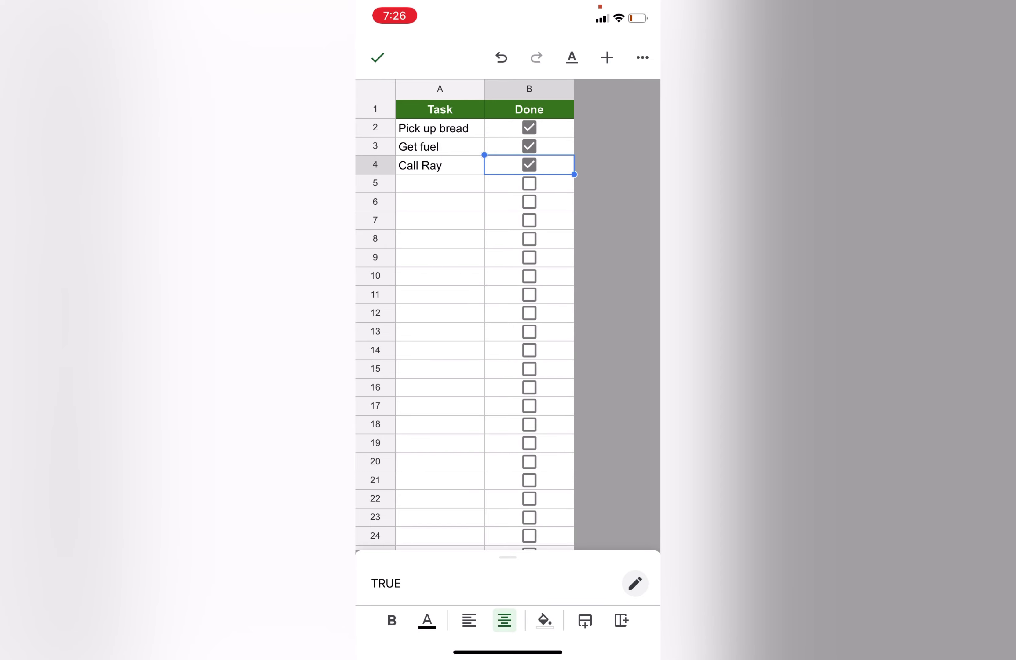
click(377, 57)
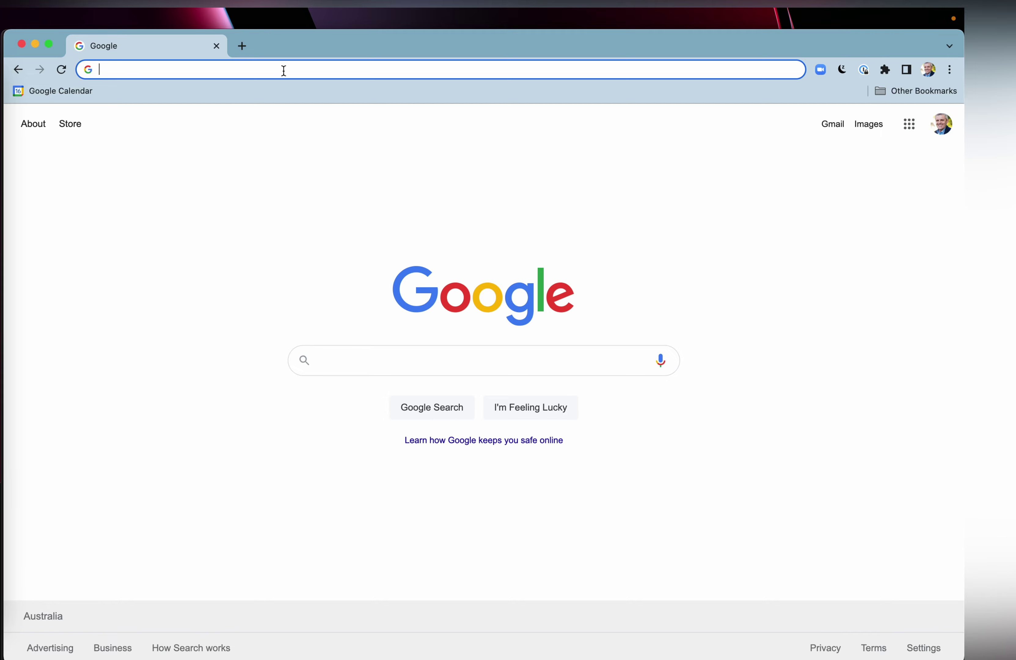
Create a blank spreadsheet by entering sheet.new in the Chrome address bar
text(sheet.new)
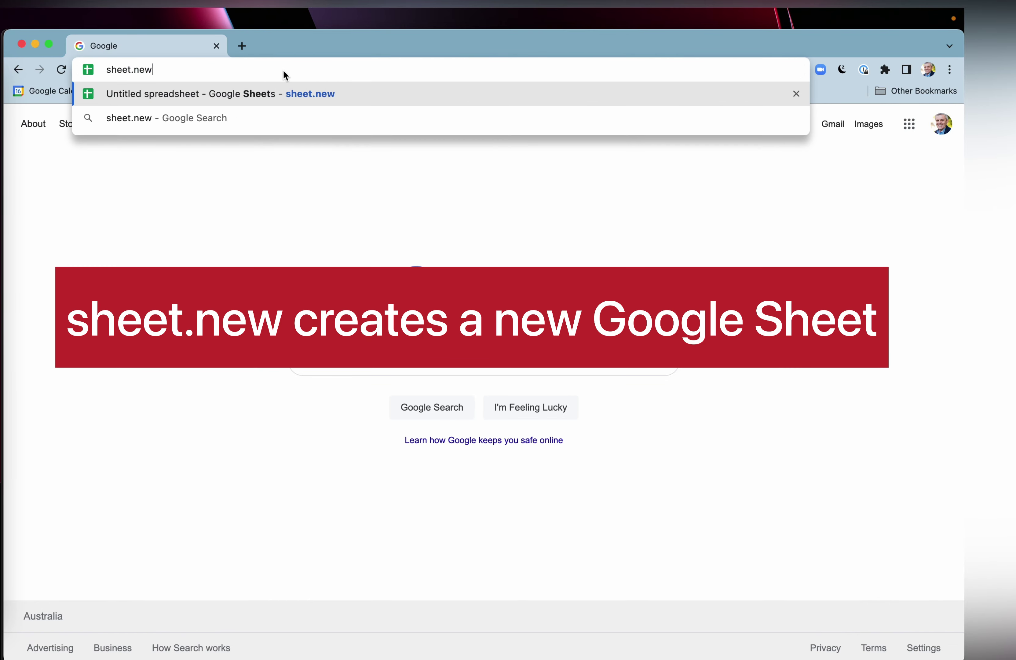
key(Return)
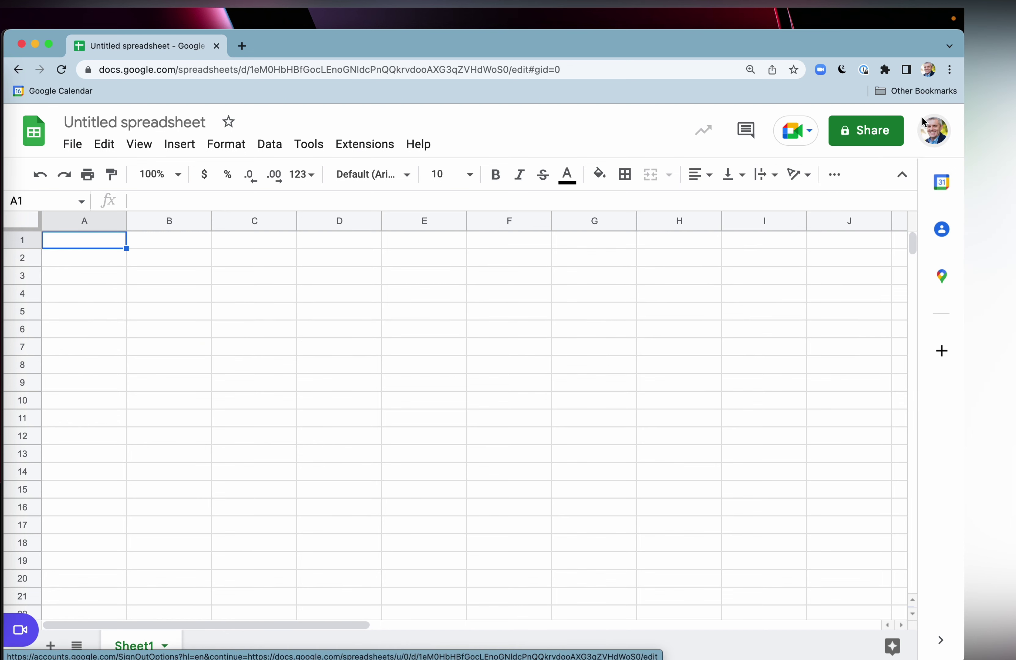
Title the spreadsheet 'To do list for today' and enter headers Task in A1 and Done in B1
click(183, 124)
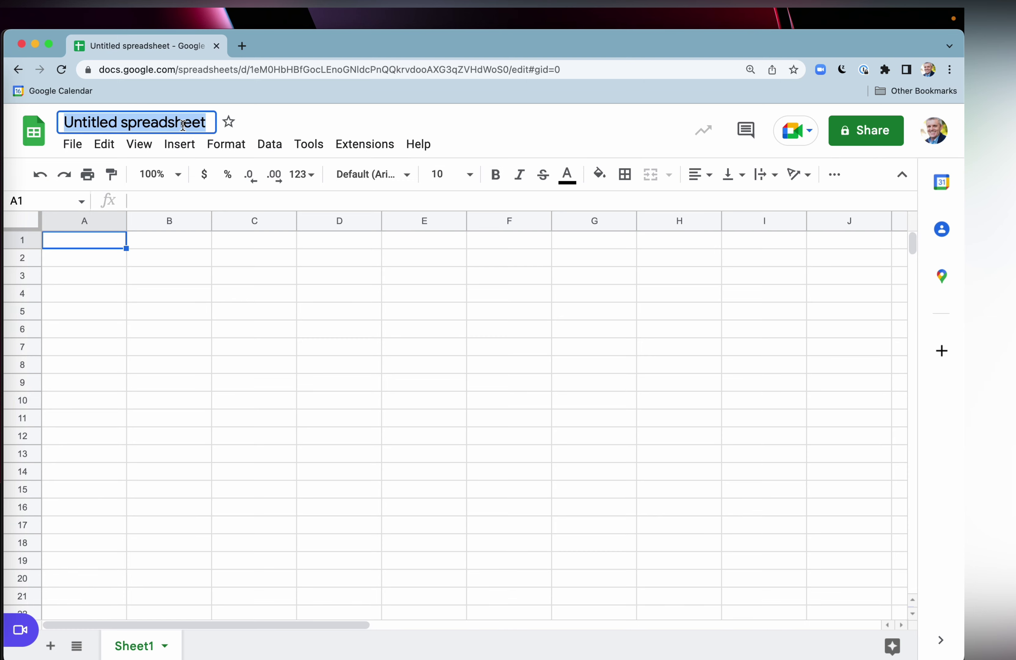
text(To do )
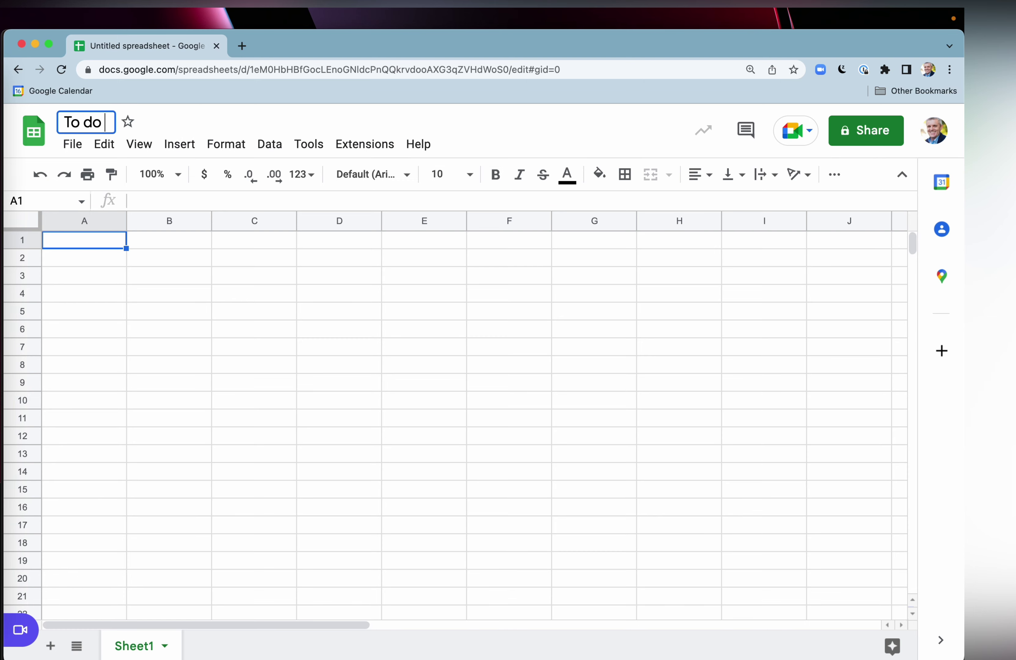
text(list for today)
key(Return)
text(Task)
key(Tab)
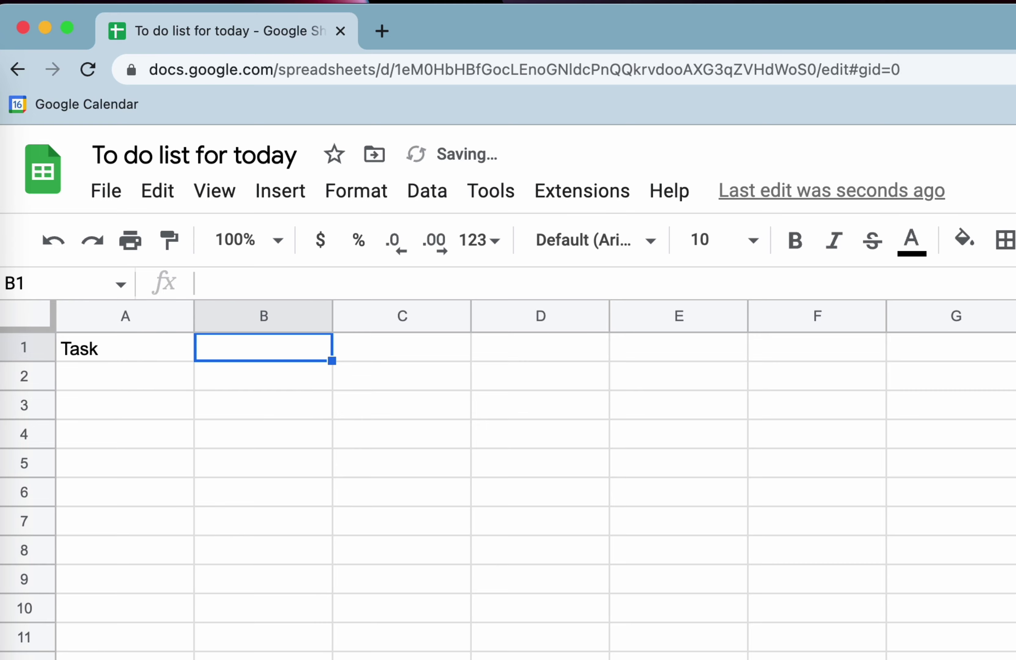
text(Done)
key(Return)
Give header cells A1:B1 a dark green fill
click(137, 356)
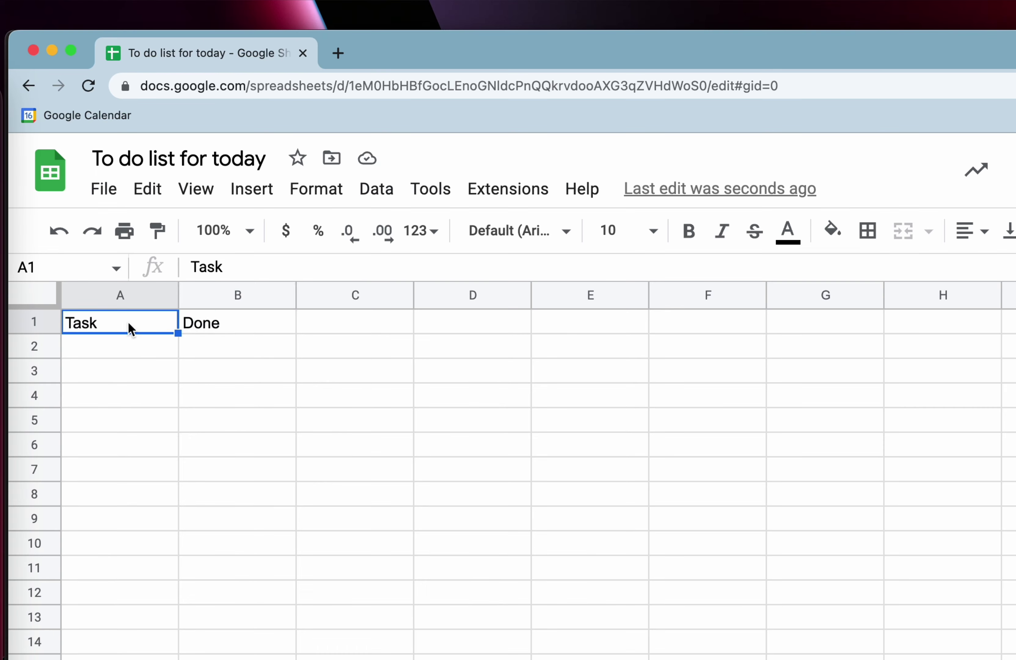
drag(131, 330, 235, 326)
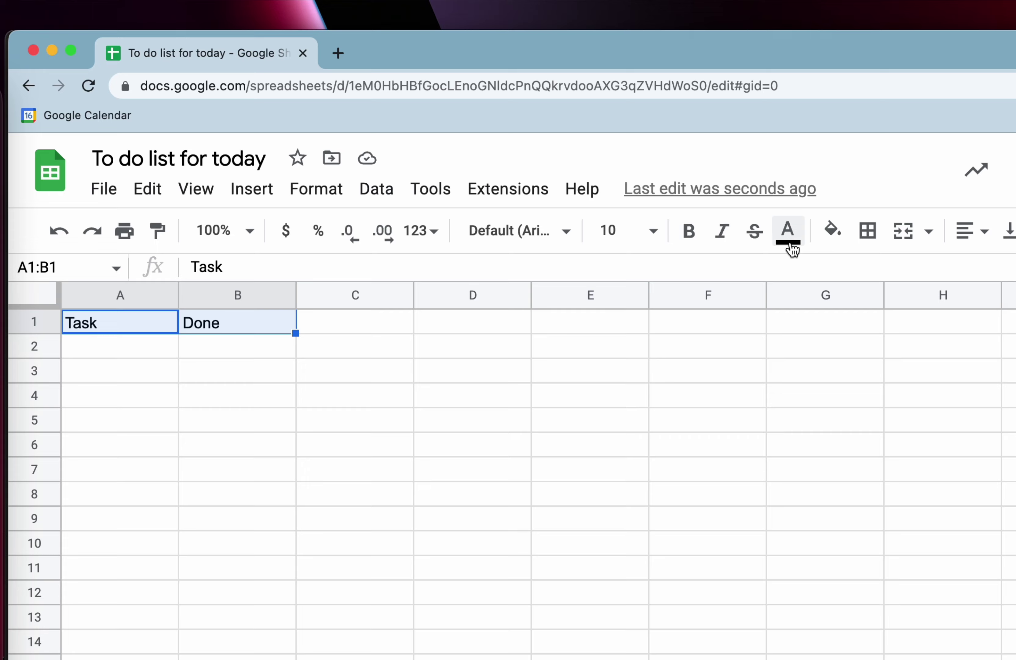
click(834, 230)
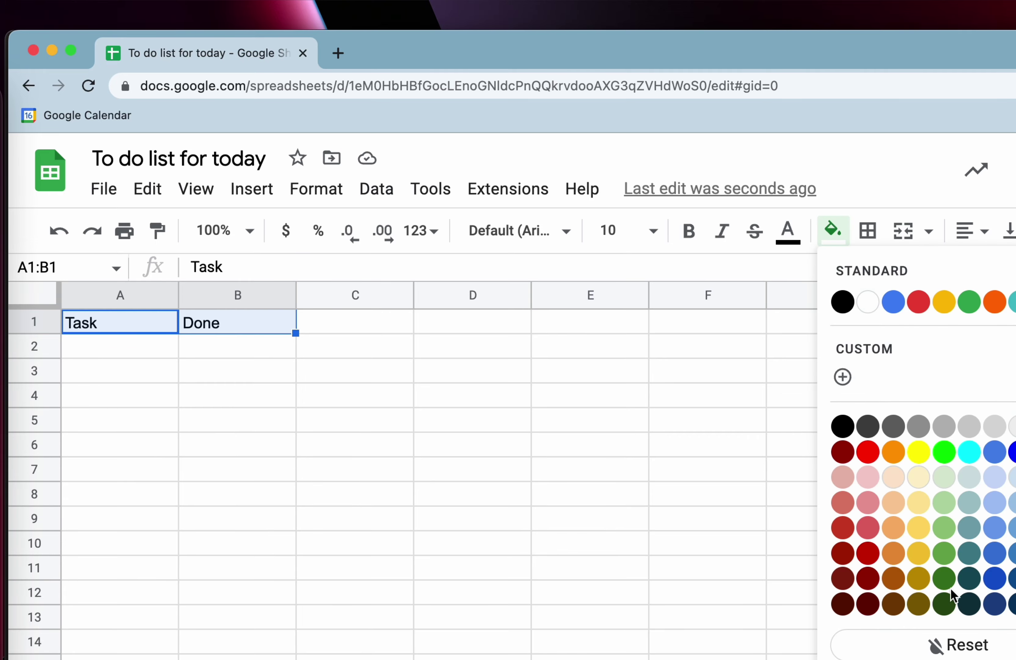
click(945, 579)
click(142, 341)
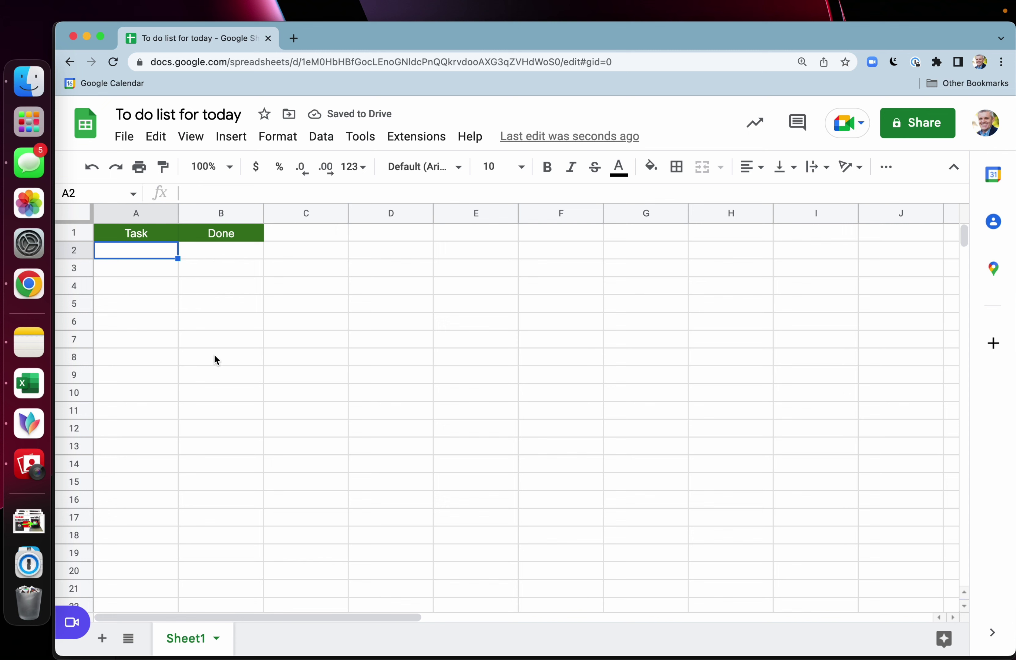
Apply Checkbox data validation to B2:B12, then start typing 'Pick u' in A2
click(227, 253)
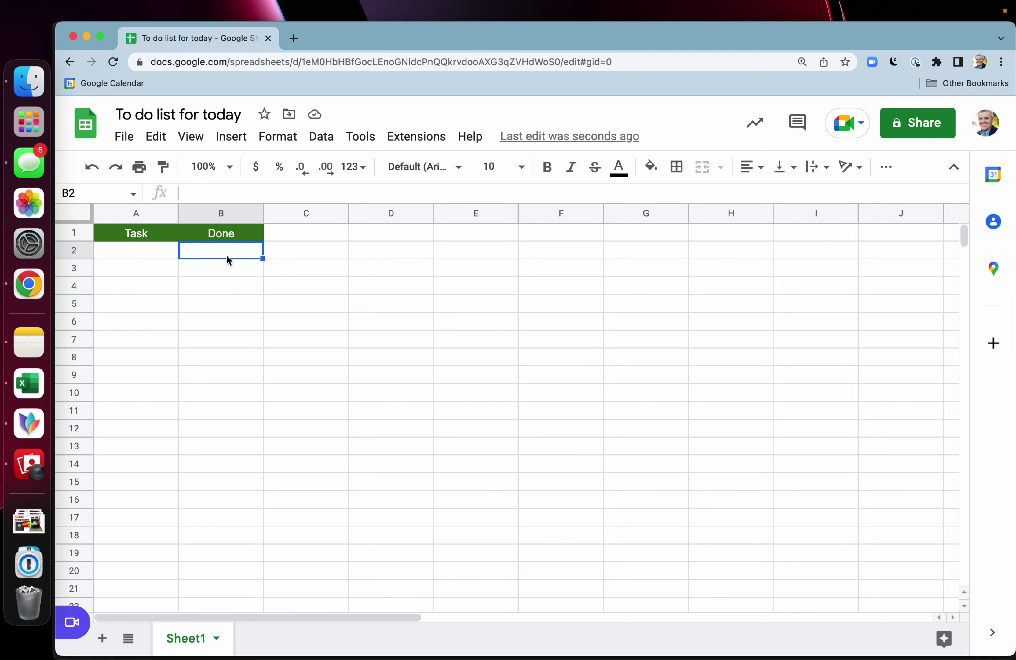
key(shift+Down)
key(shift+Down)
key(shift+Down)
key(shift+Down)
key(shift+Down)
key(shift+Down)
key(shift+Down)
key(shift+Down)
key(shift+Down)
key(shift+Down)
click(333, 144)
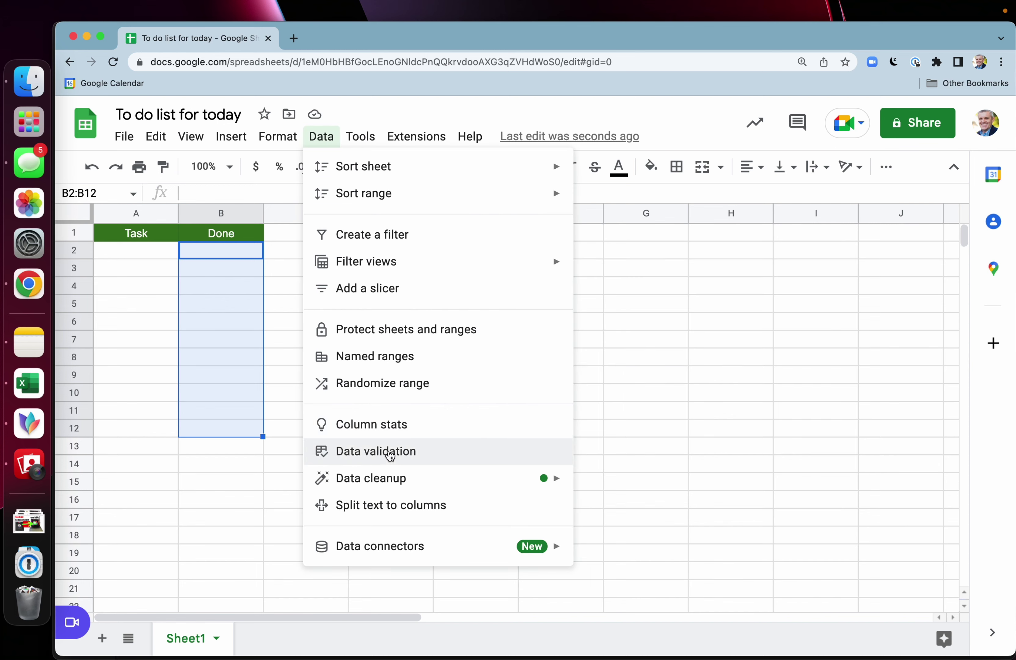
click(422, 455)
click(481, 337)
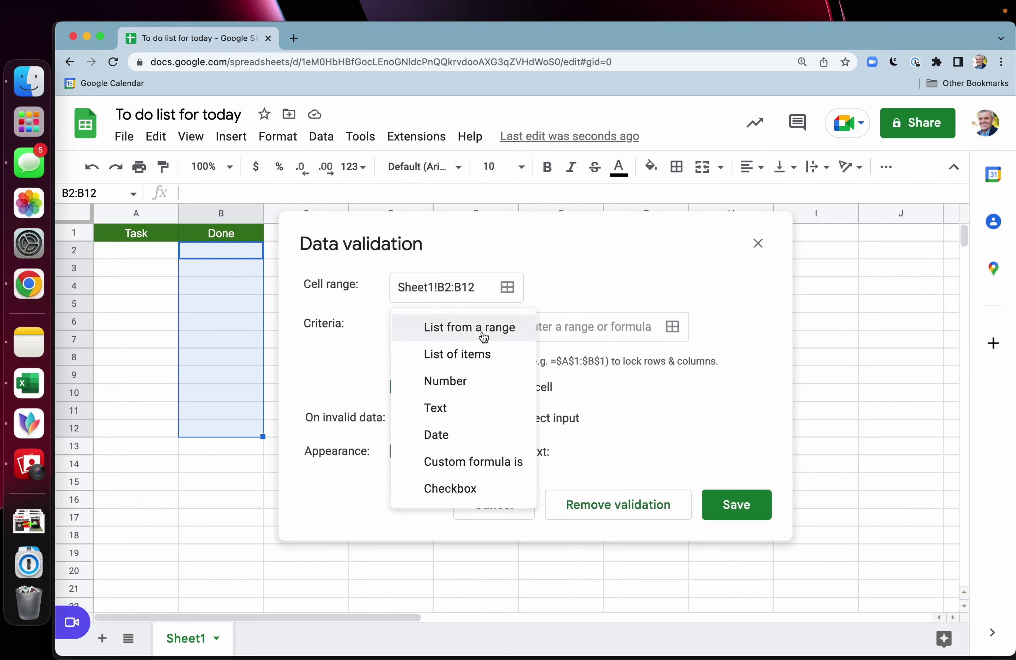
click(460, 489)
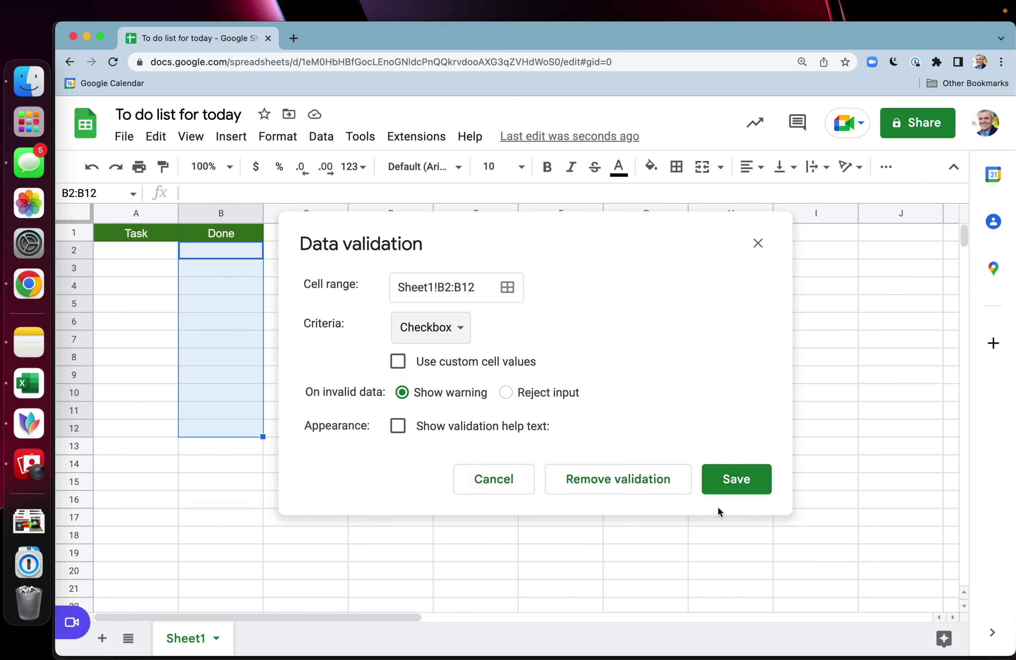
click(738, 479)
click(132, 256)
text(Pick u)
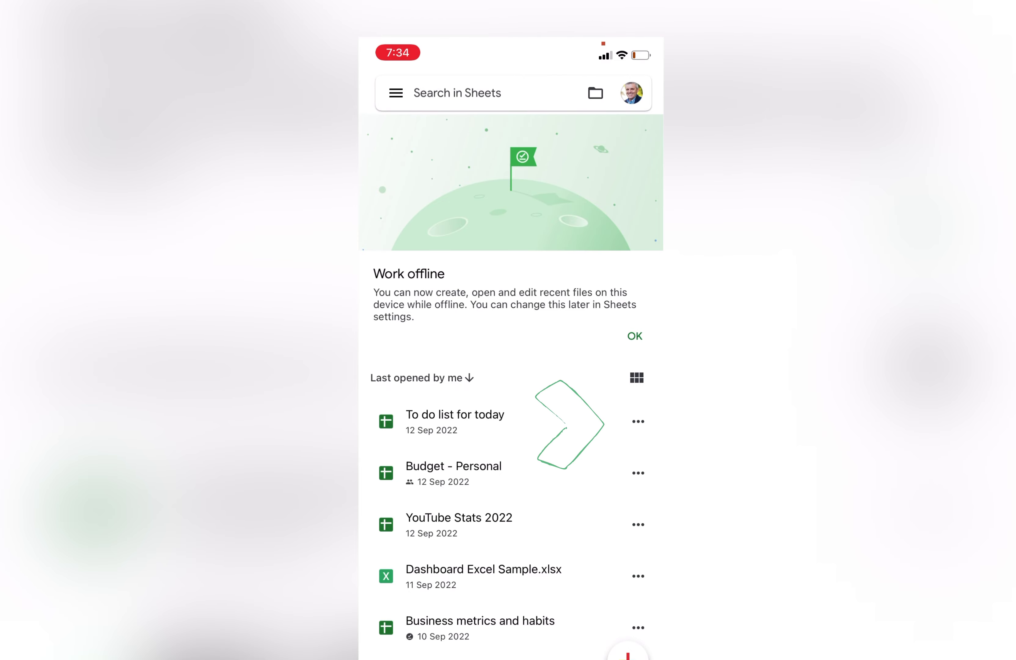
Add 'To do list for today' to Starred and show the Starred files list
click(638, 422)
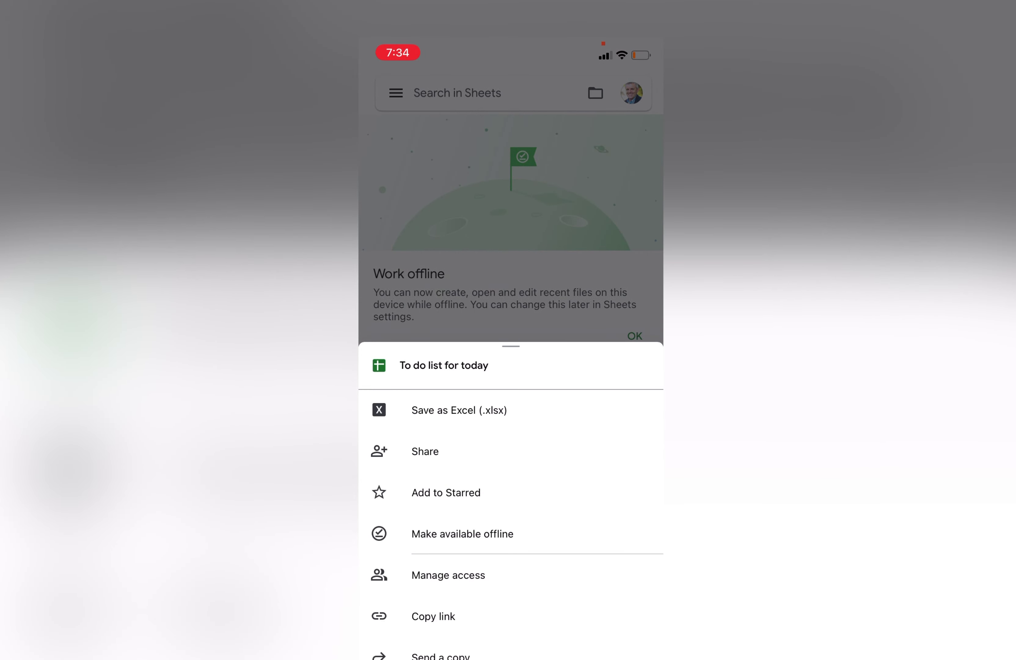
click(462, 534)
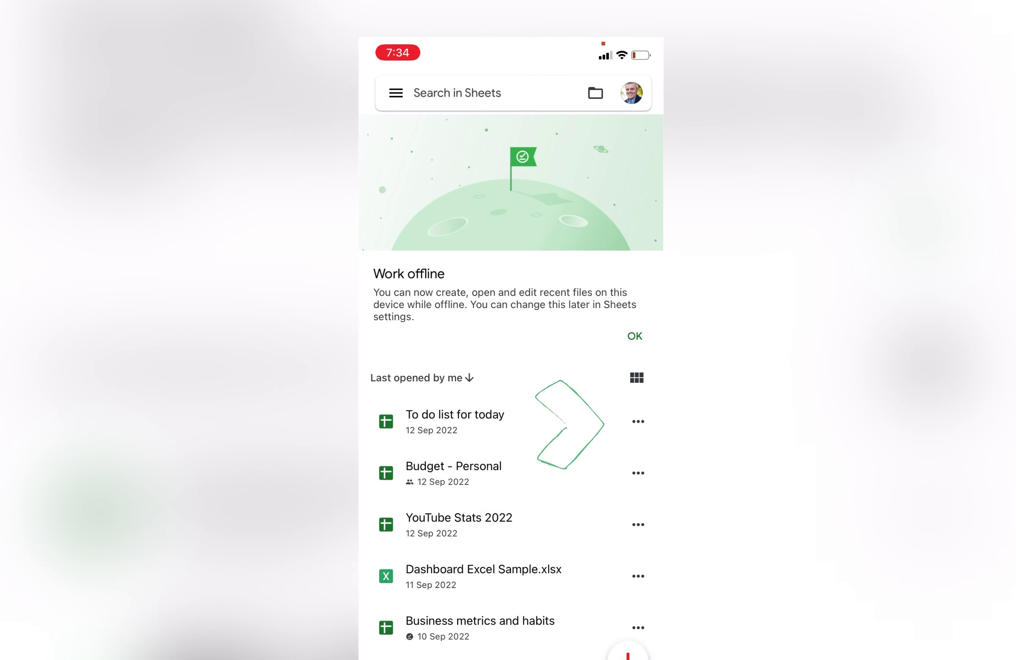
click(638, 421)
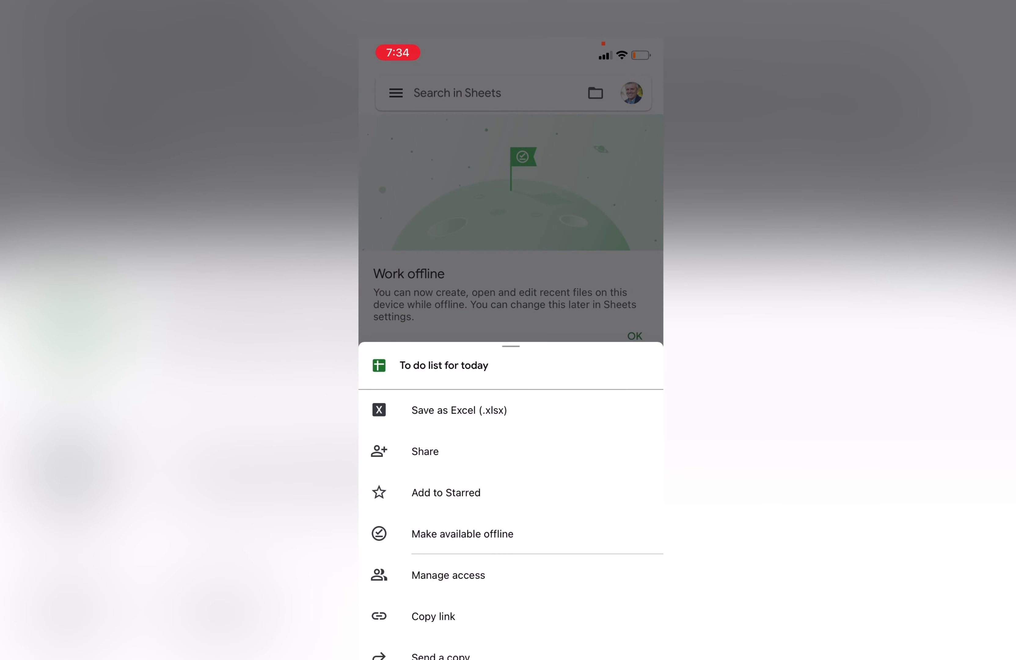
click(446, 493)
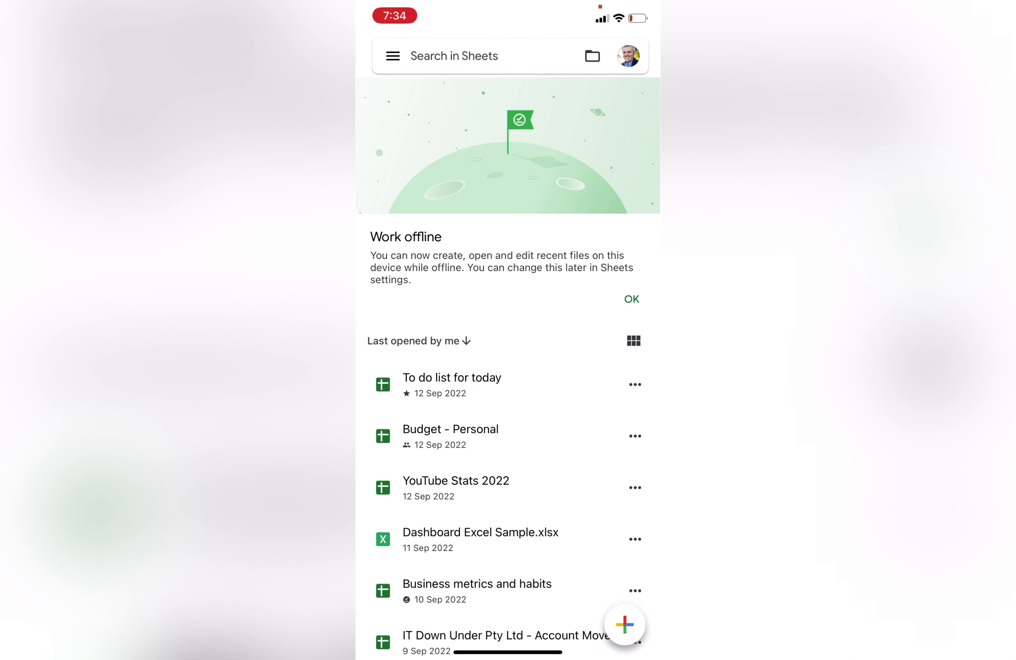
click(392, 56)
click(423, 138)
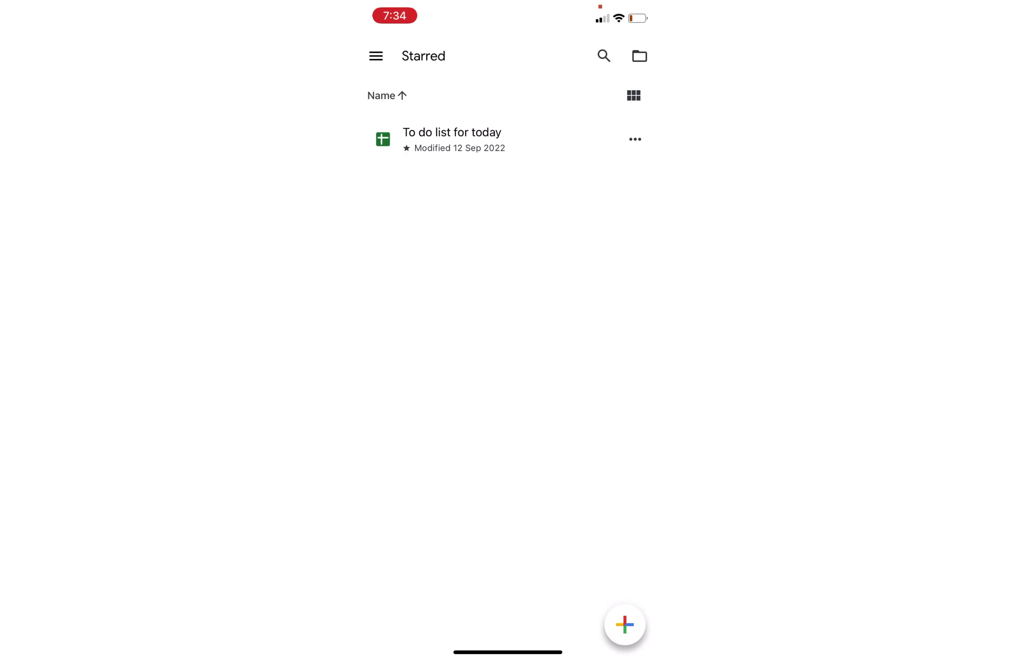
Open 'To do list for today' and select cell A5 for a new task
click(452, 138)
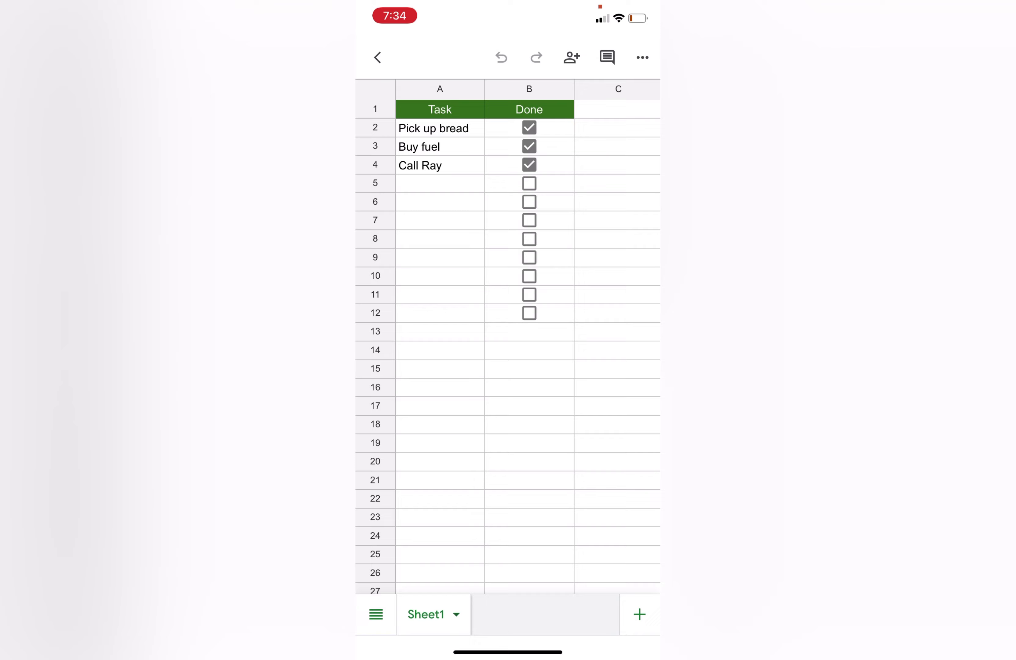
click(440, 183)
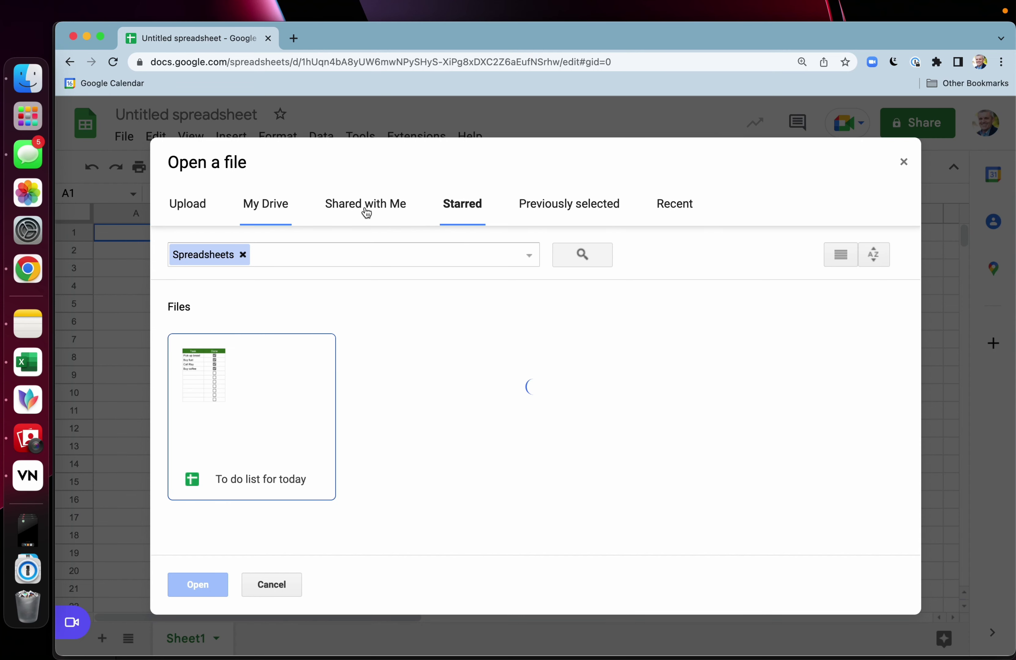
Open 'To do list for today' from the Starred files in the open-file dialog
click(471, 206)
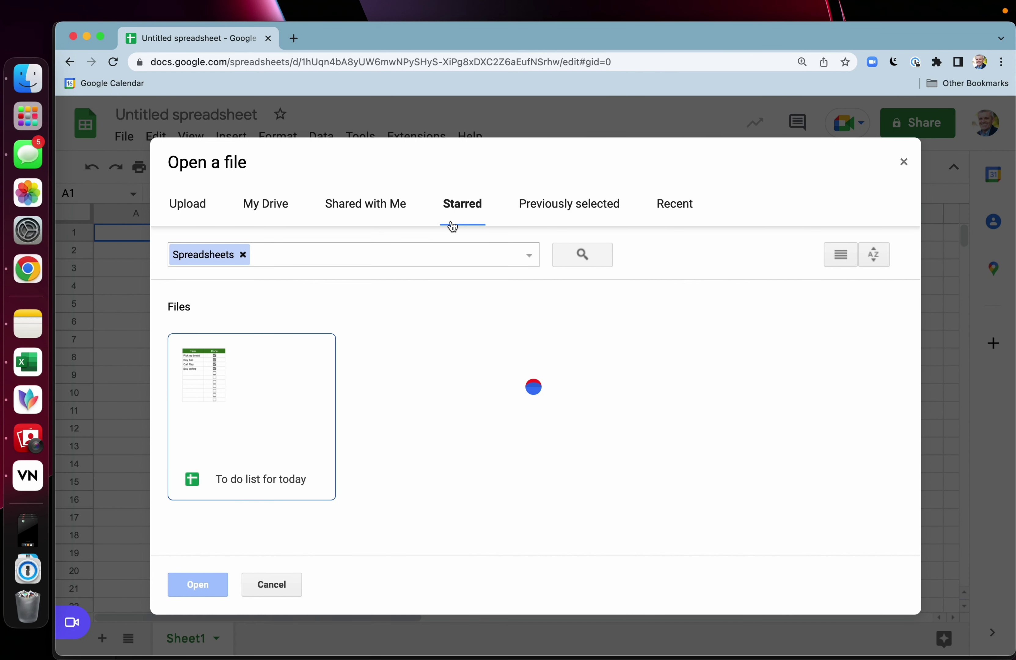
click(240, 373)
click(203, 593)
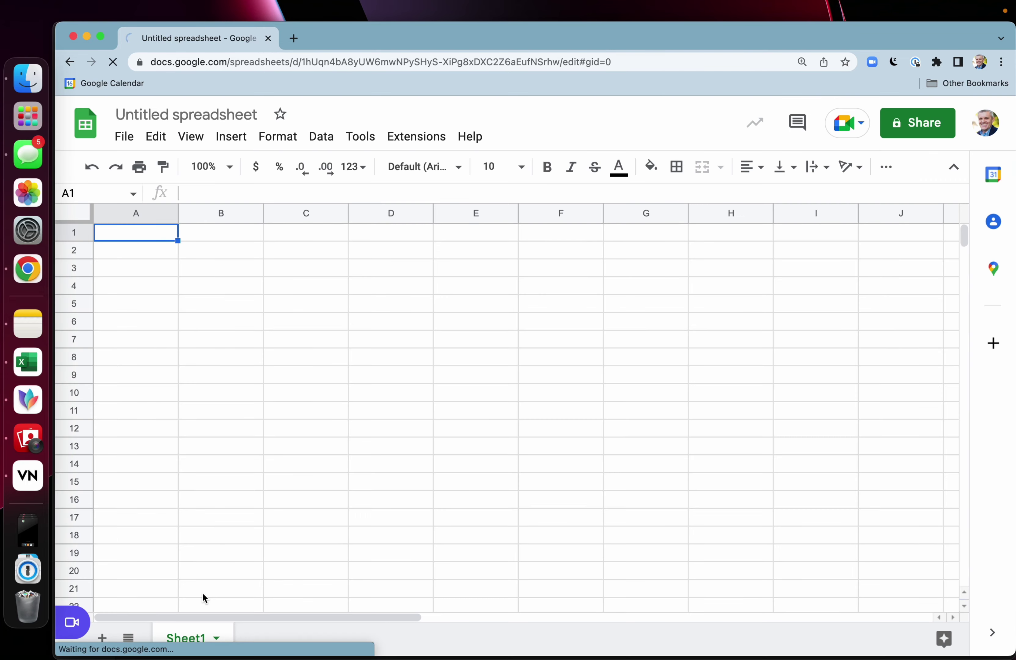